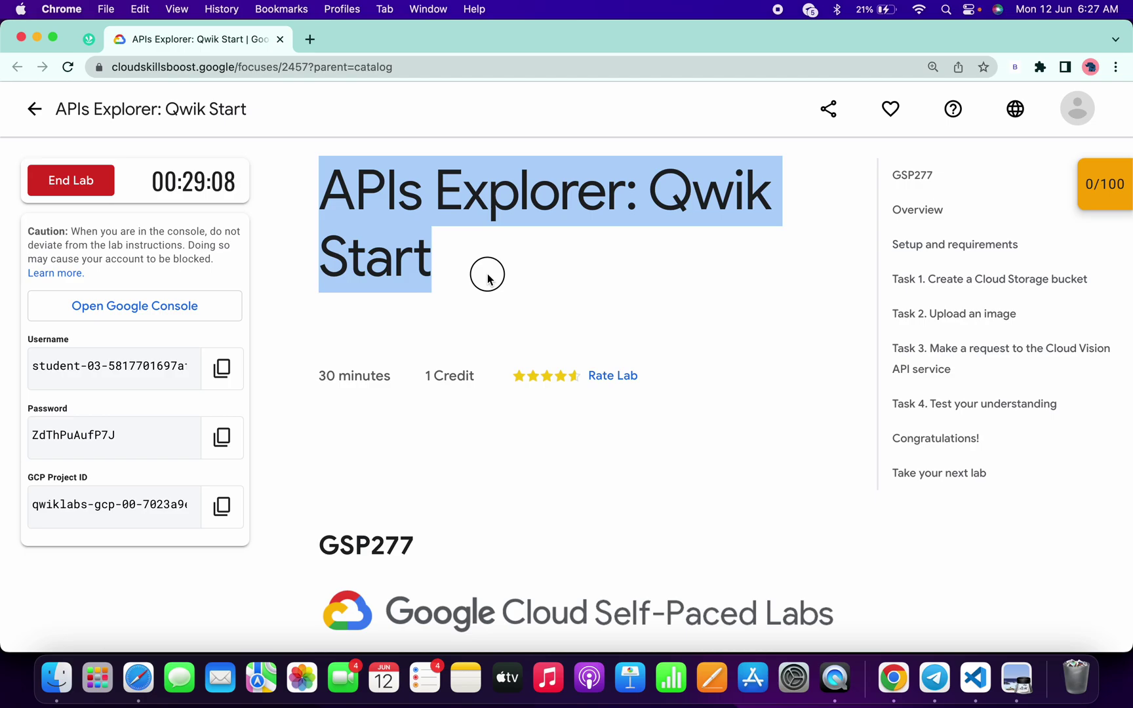
Start a new bucket named with the copied project ID qwiklabs-gcp-00-7023a9e9c8d1.
key("ctrl+Right")
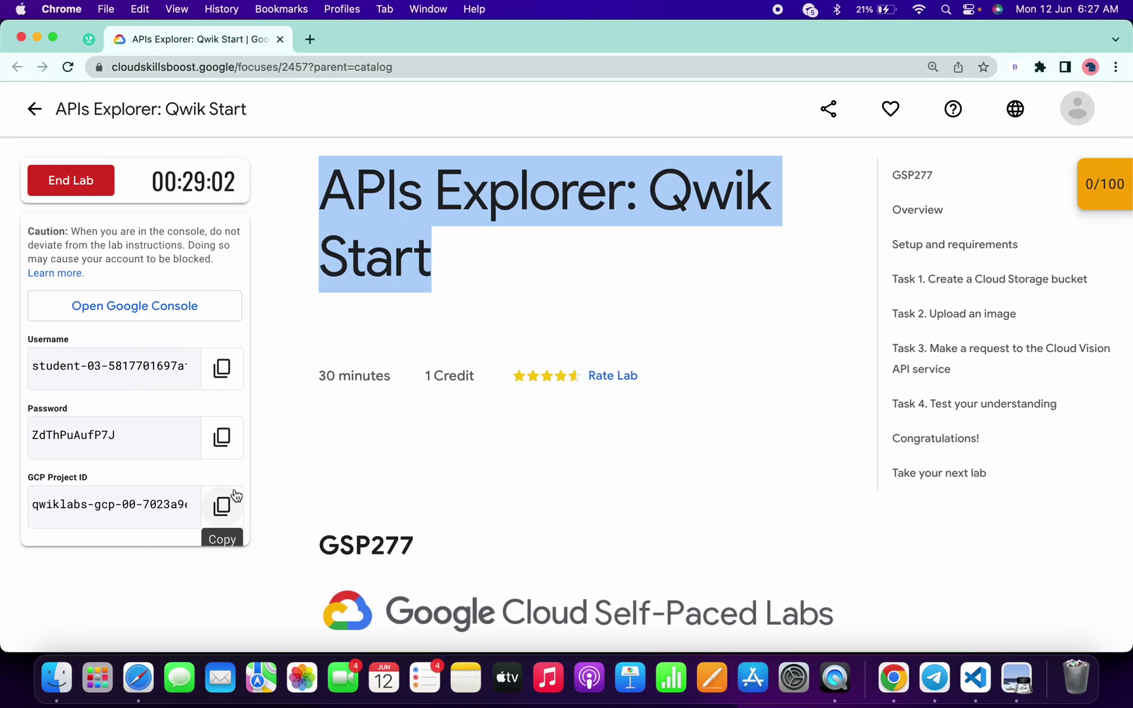
left_click(234, 499)
key("ctrl+Right")
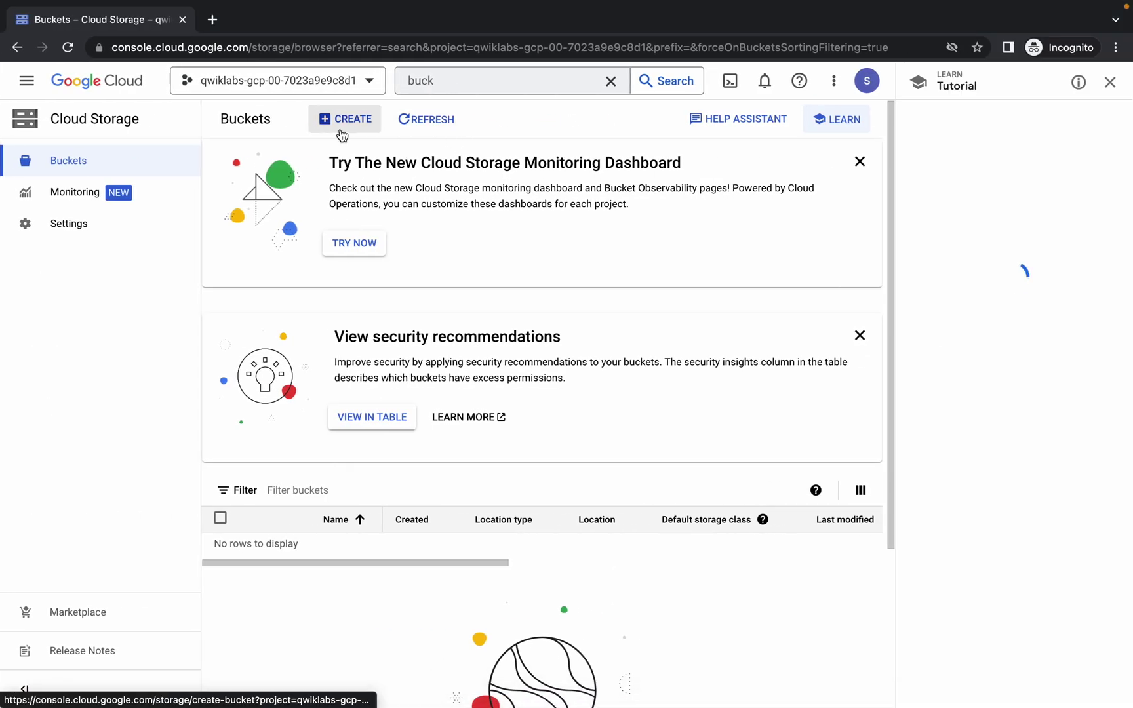
left_click(335, 135)
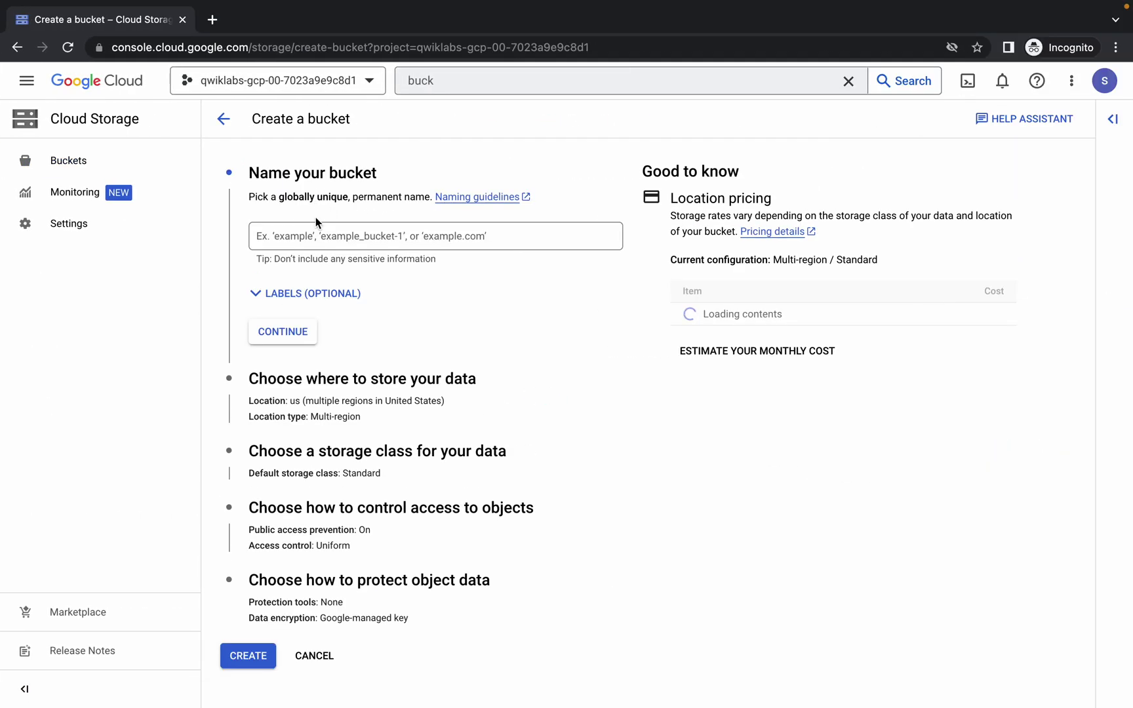
left_click(323, 232)
key("ctrl+v")
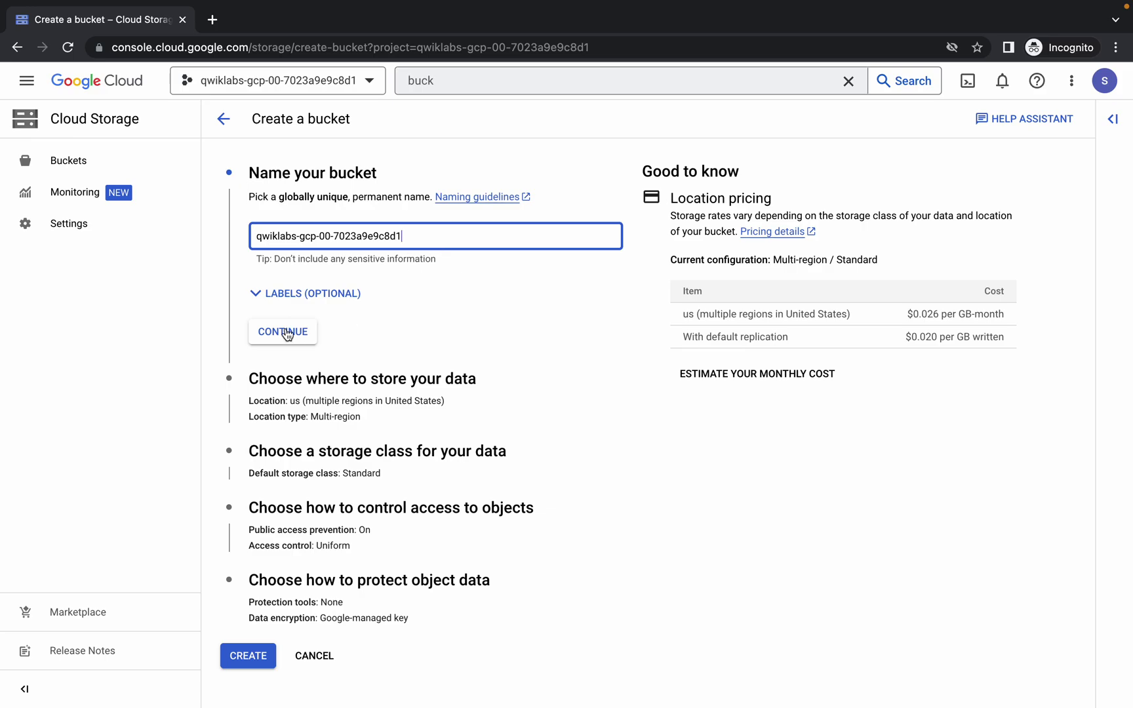
left_click(287, 335)
Keep multi-region Standard storage, disable public access prevention, choose fine-grained access, and create the bucket.
left_click(287, 556)
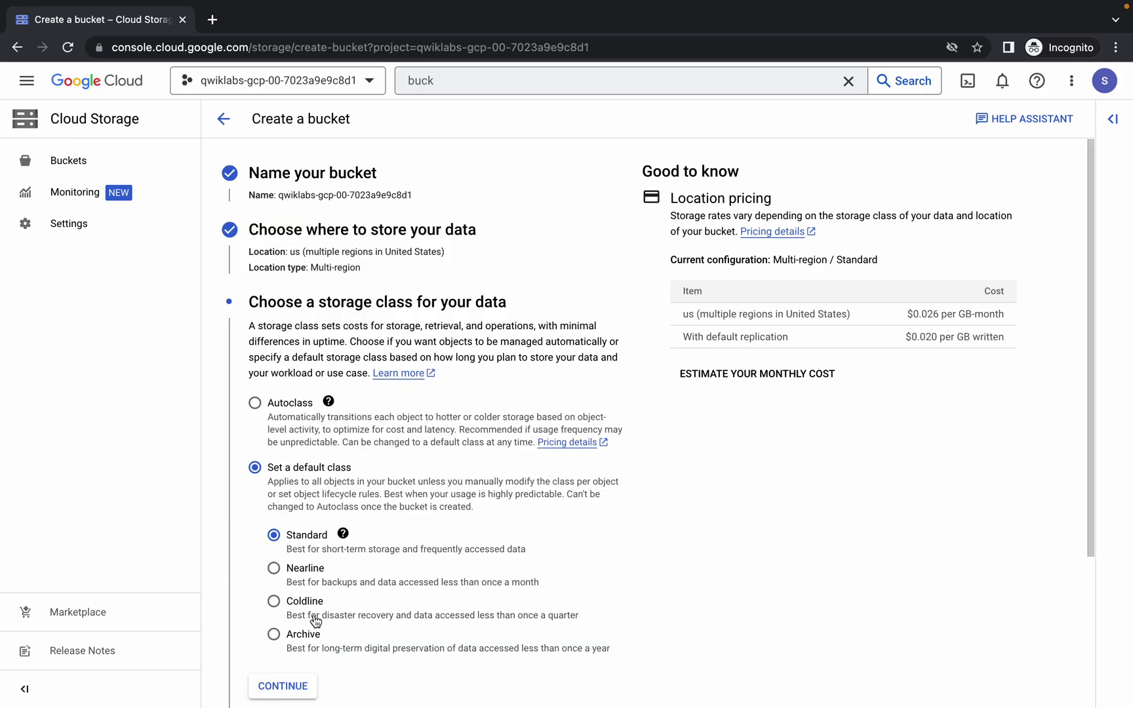
left_click(285, 688)
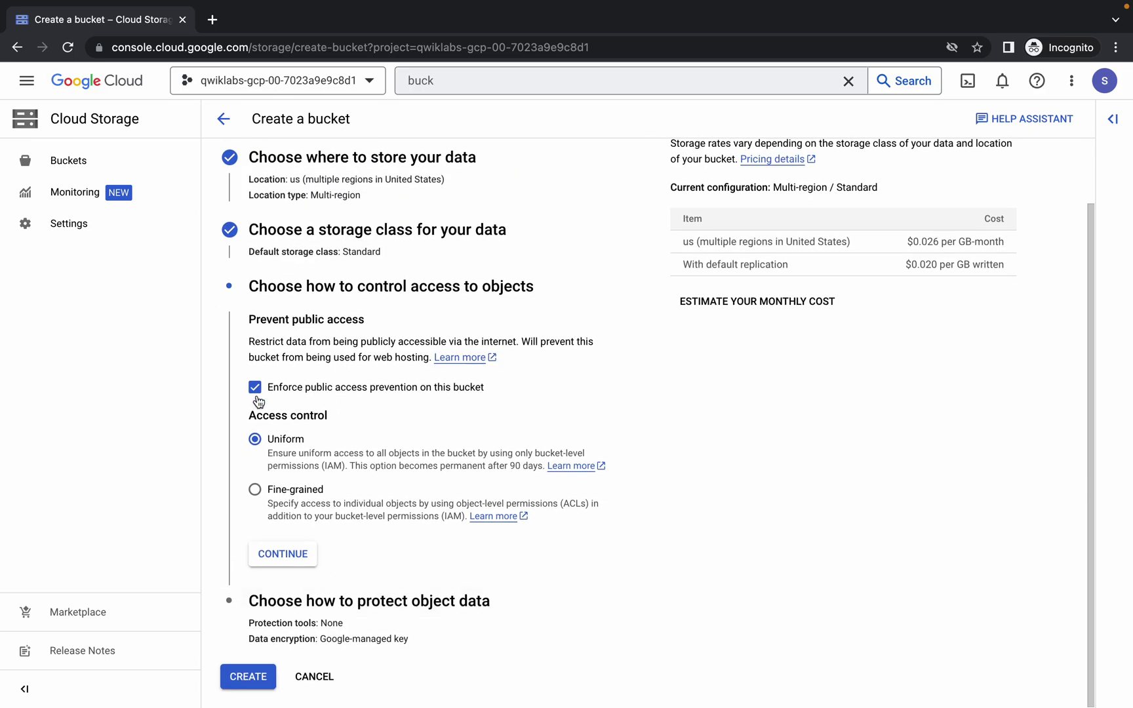
left_click(255, 387)
left_click(255, 489)
left_click(282, 555)
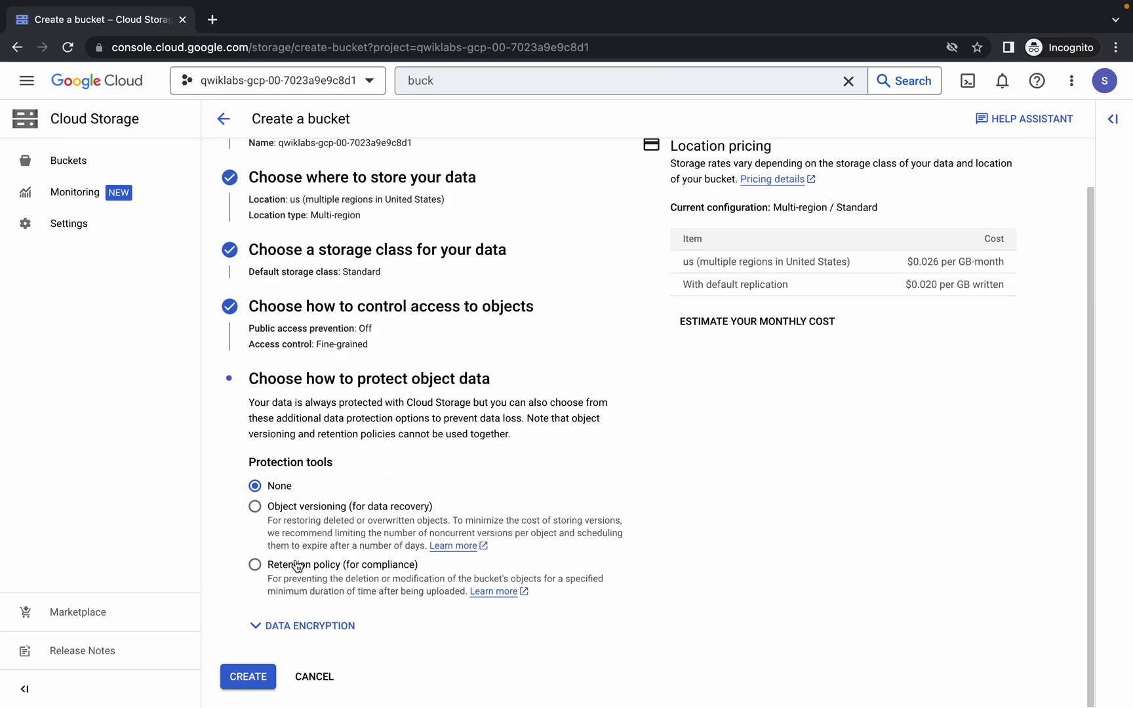
left_click(249, 678)
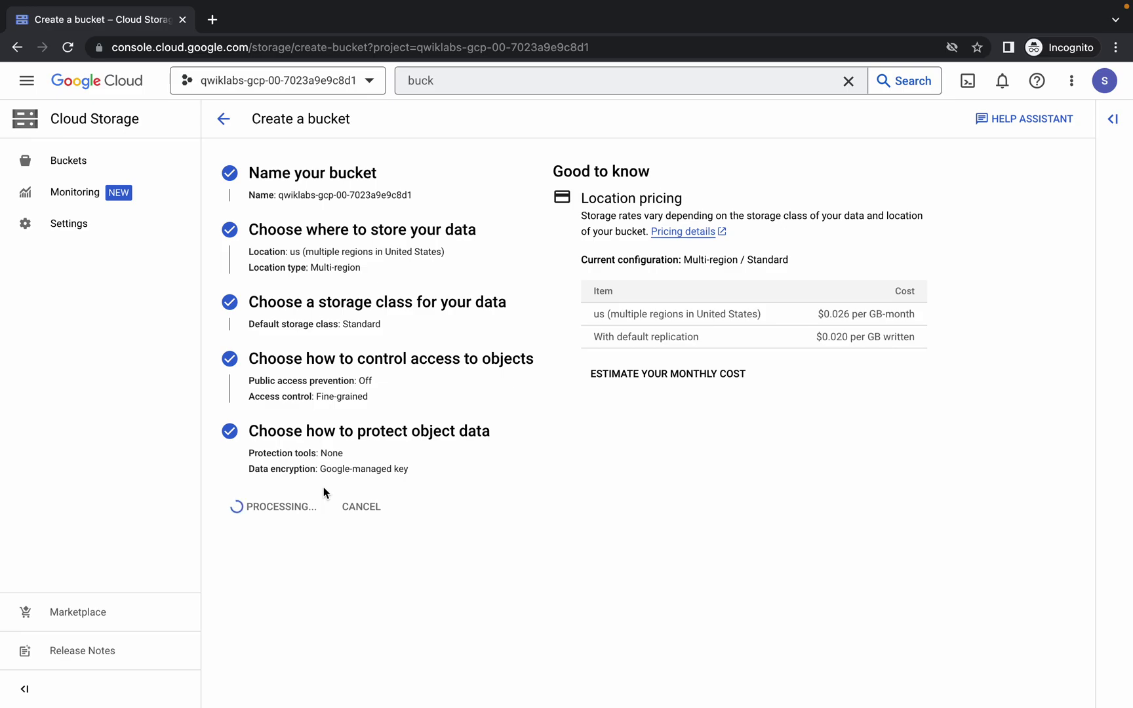
Verify the Task 1 bucket creation and select the suggested name demo-image.jpg.
key("ctrl+Left")
scroll(464, 487, "down", 2)
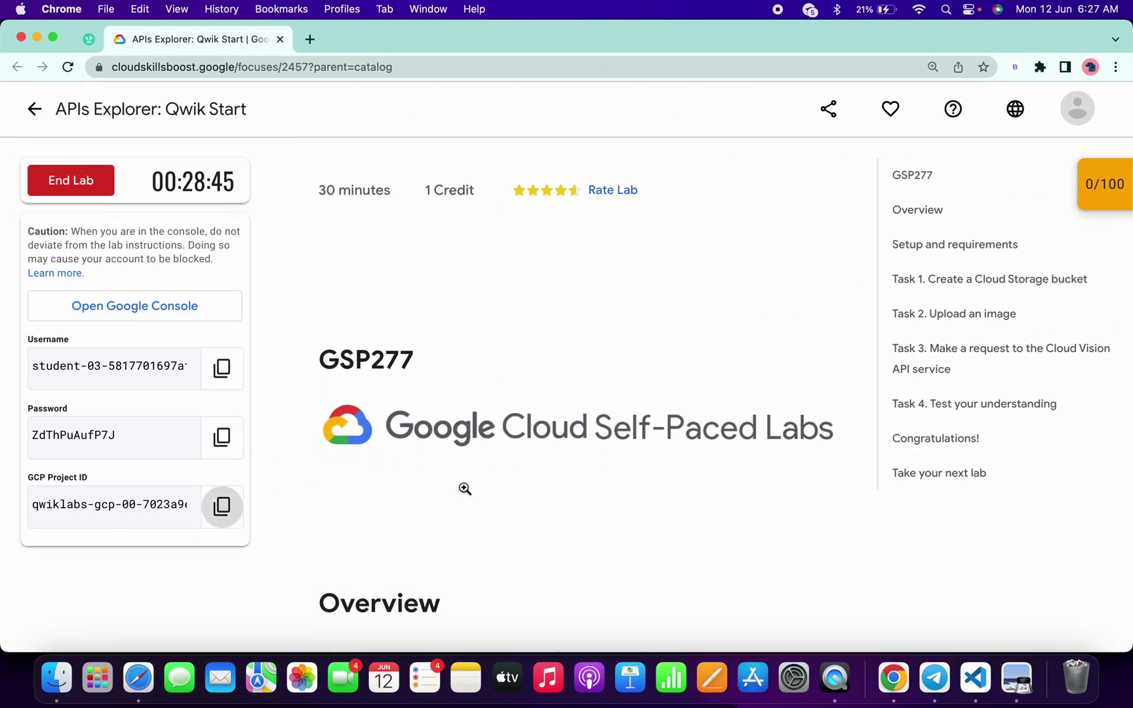
scroll(464, 486, "down", 5)
scroll(463, 487, "down", 5)
scroll(464, 487, "down", 5)
scroll(464, 490, "up", 2)
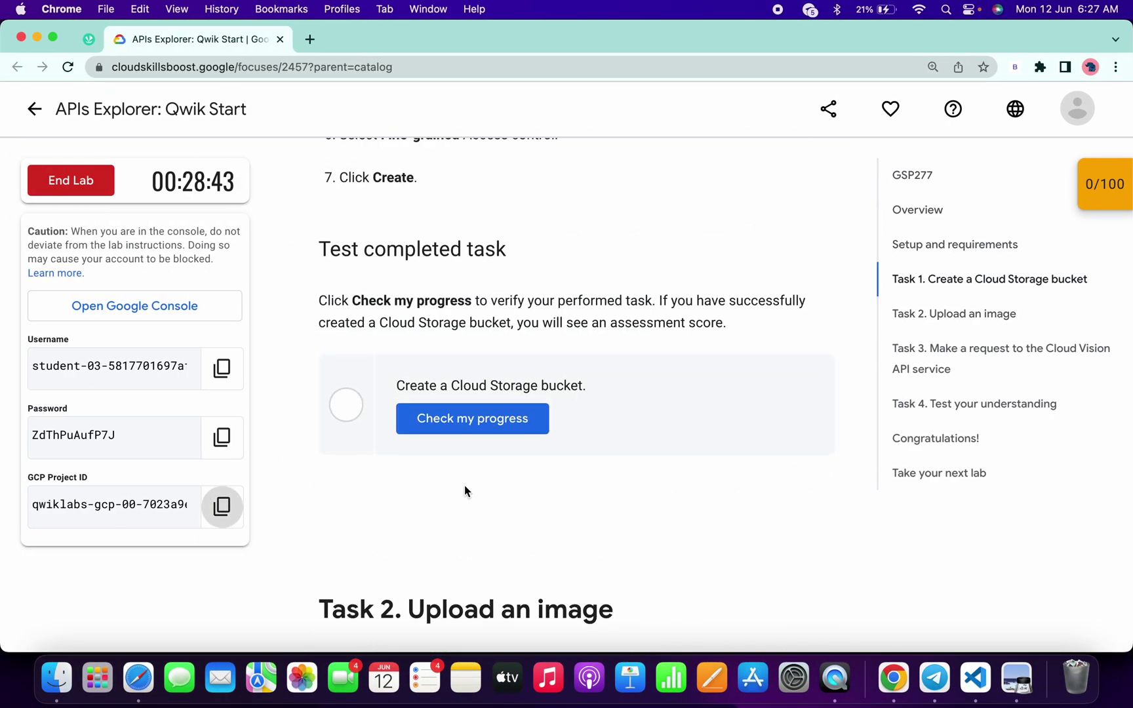
left_click(503, 424)
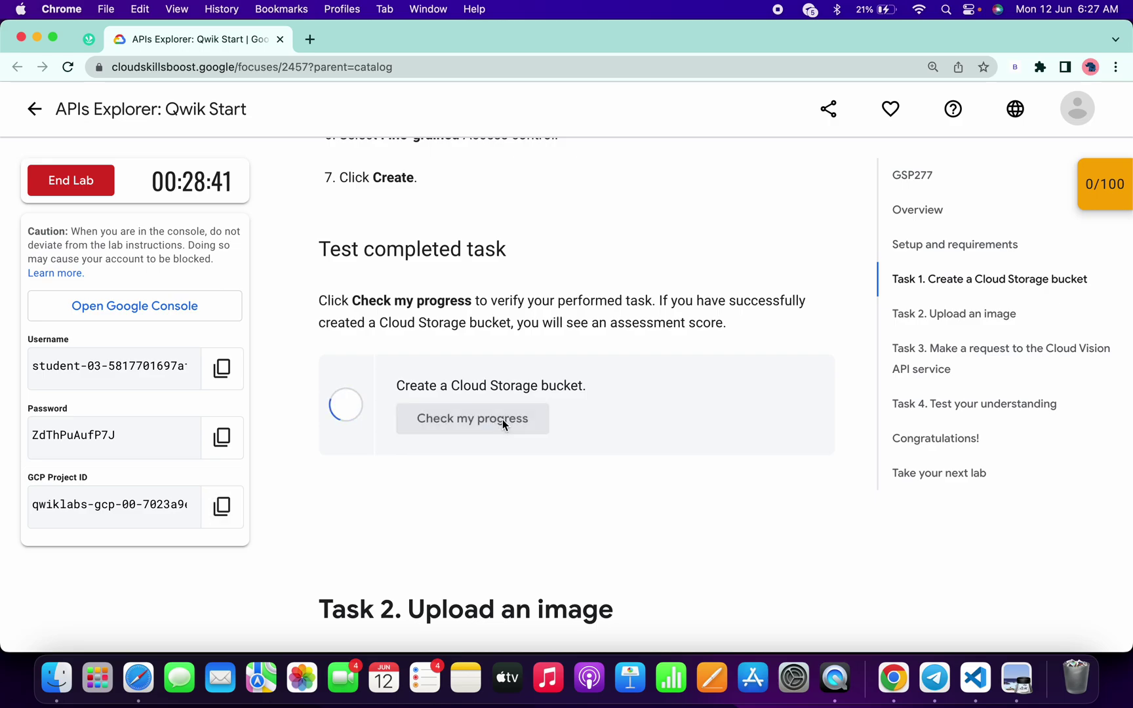
scroll(521, 415, "down", 2)
scroll(521, 414, "down", 5)
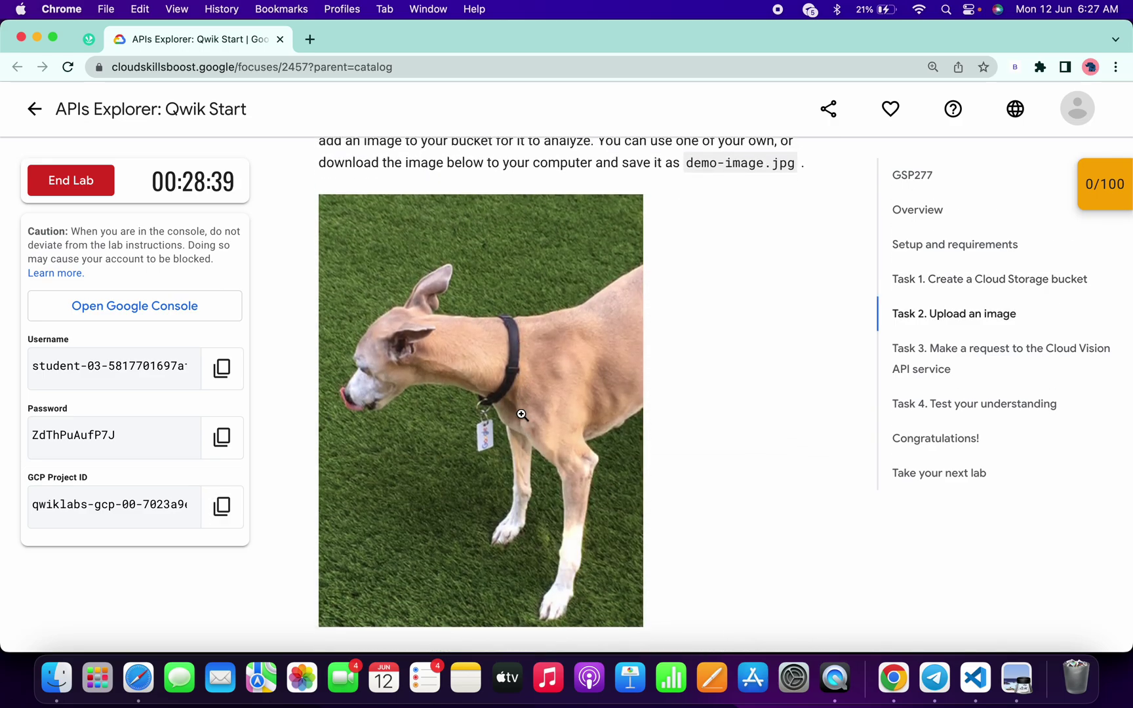
scroll(526, 416, "up", 1)
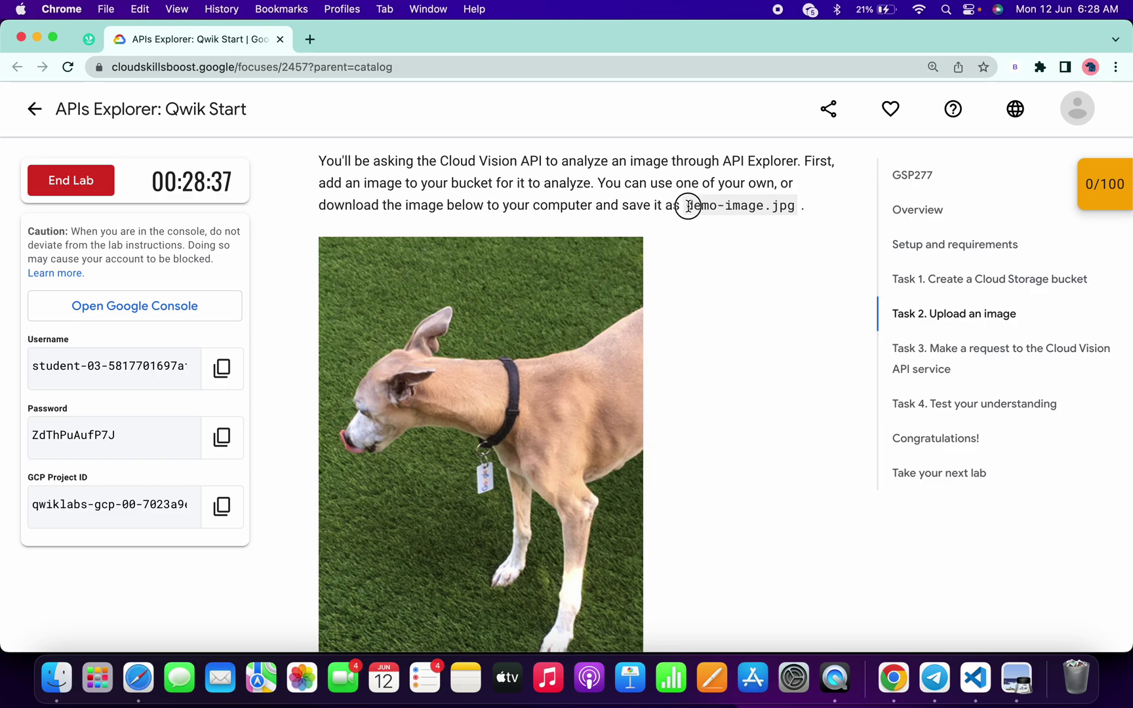
left_click_drag(688, 205, 794, 207)
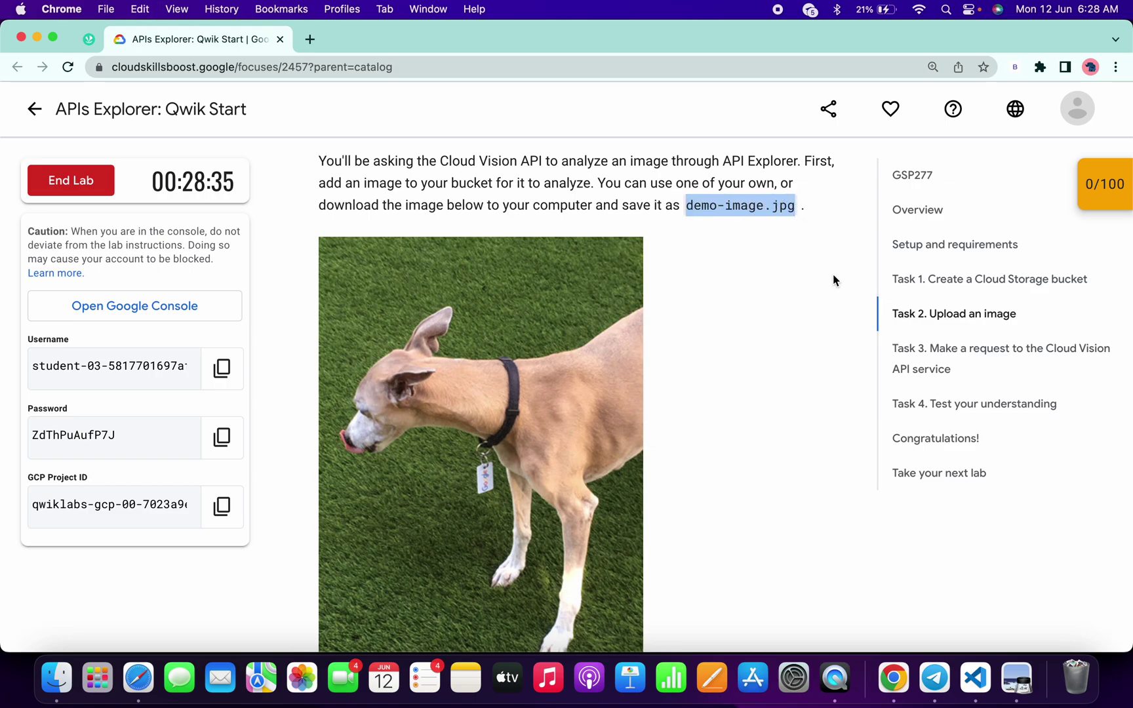
Save the lab's dog image to Downloads as demo-image.jpg.
right_click(426, 312)
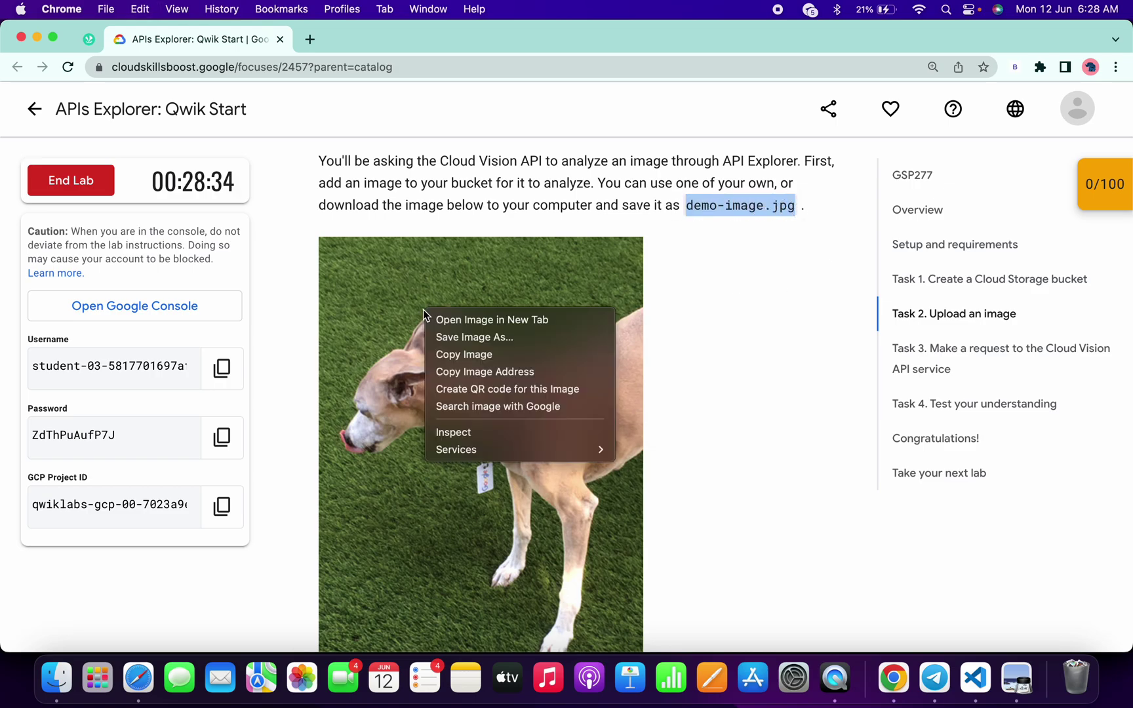
left_click(471, 339)
type("demo-image.jpg")
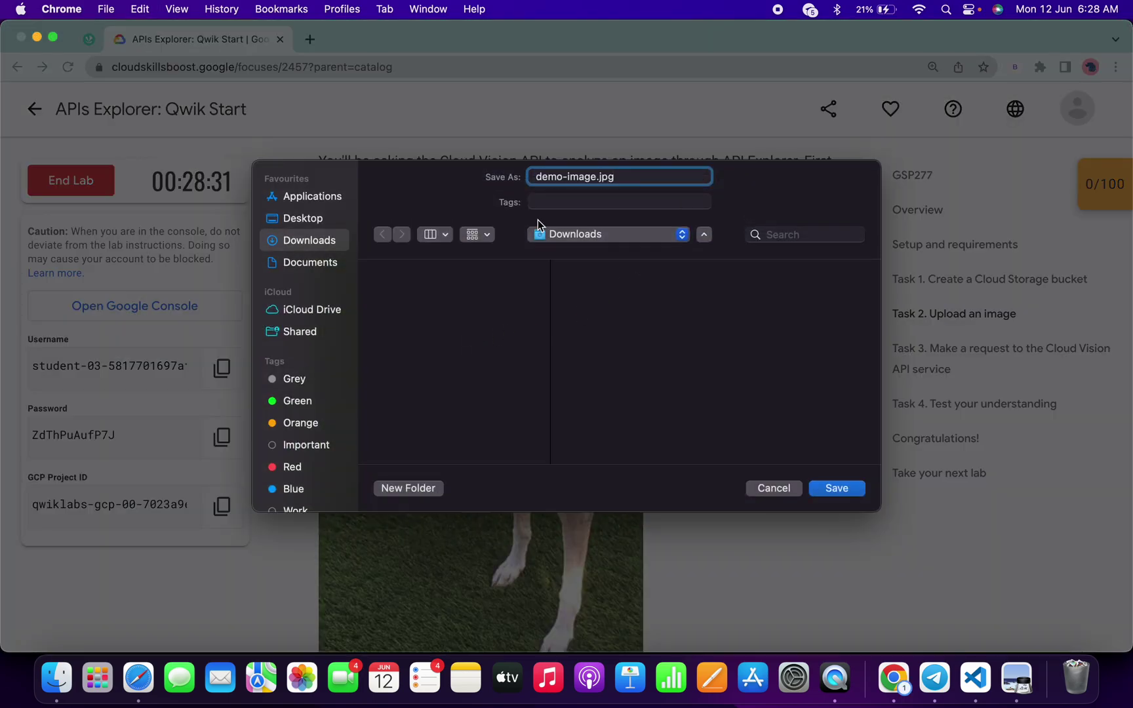
left_click(839, 490)
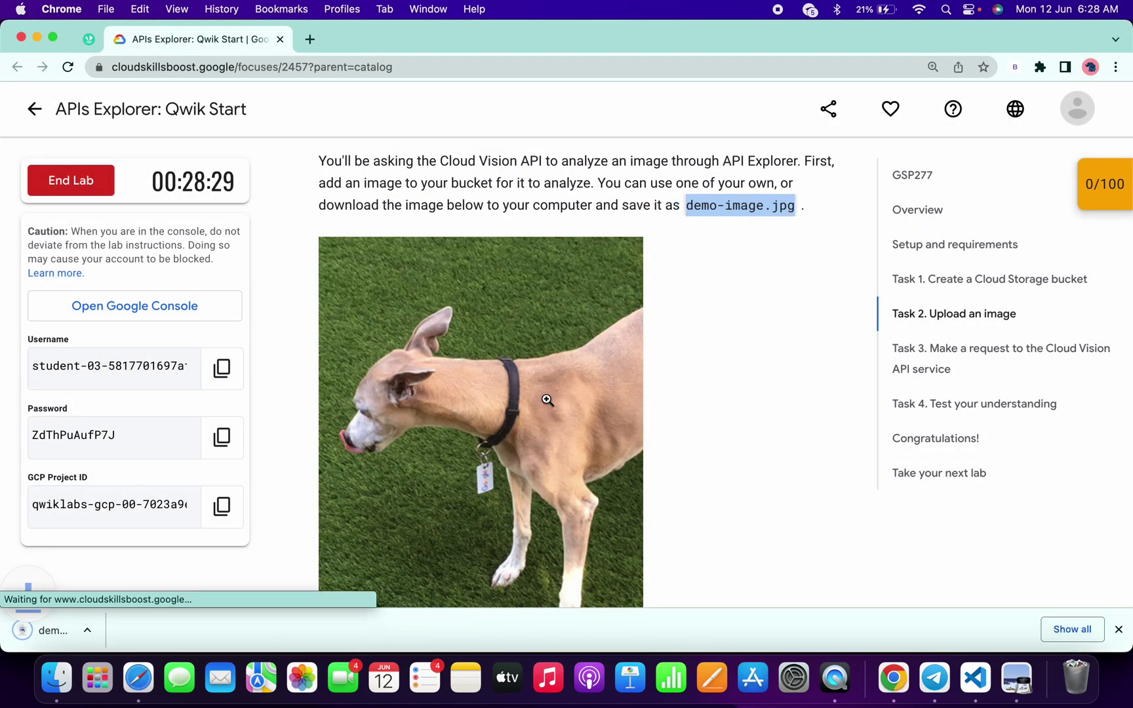
Upload demo-image.jpg from the Downloads folder into the project-ID bucket.
key("ctrl+Right")
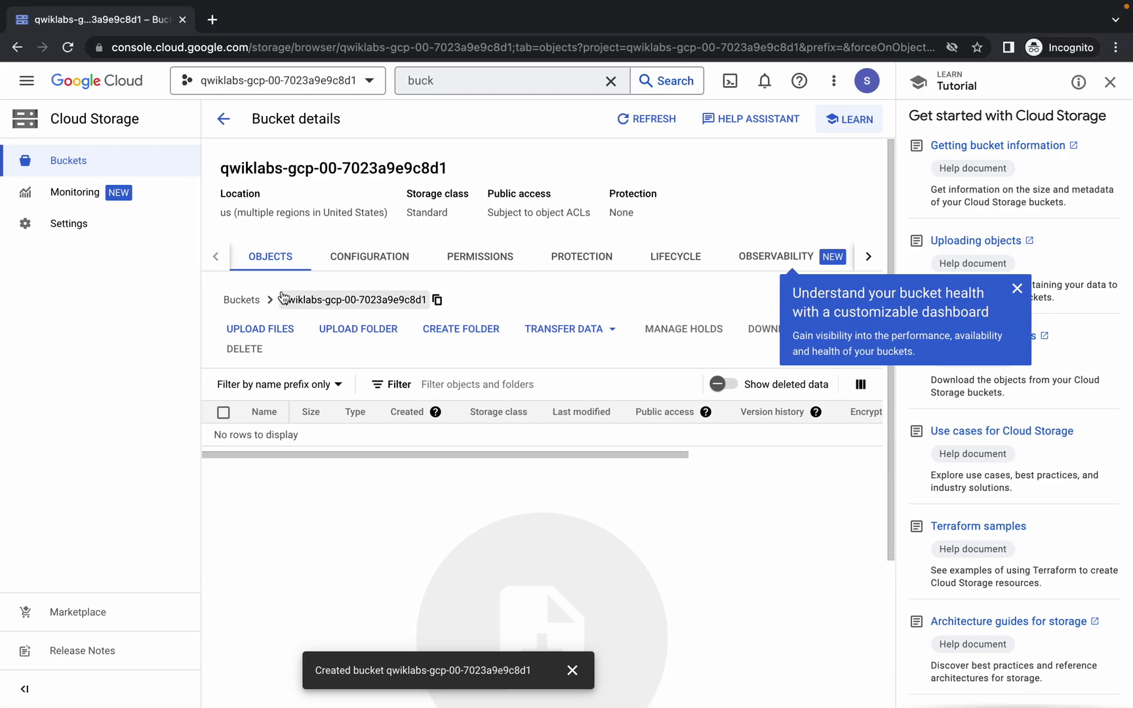
left_click(266, 330)
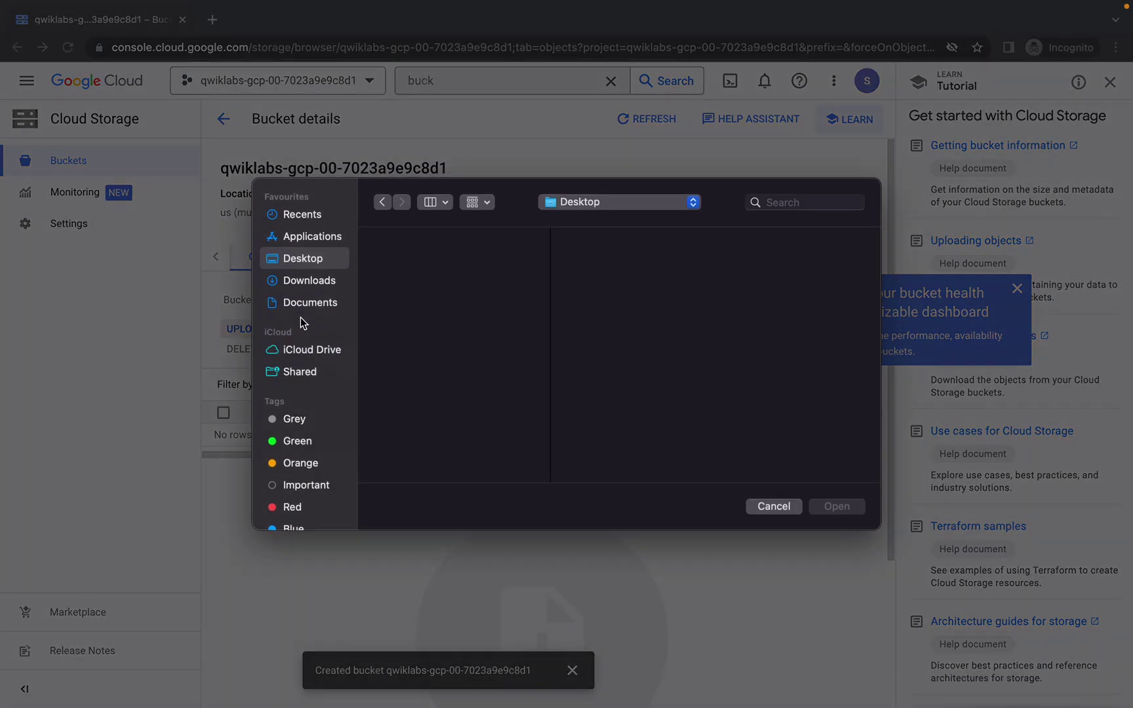
left_click(325, 284)
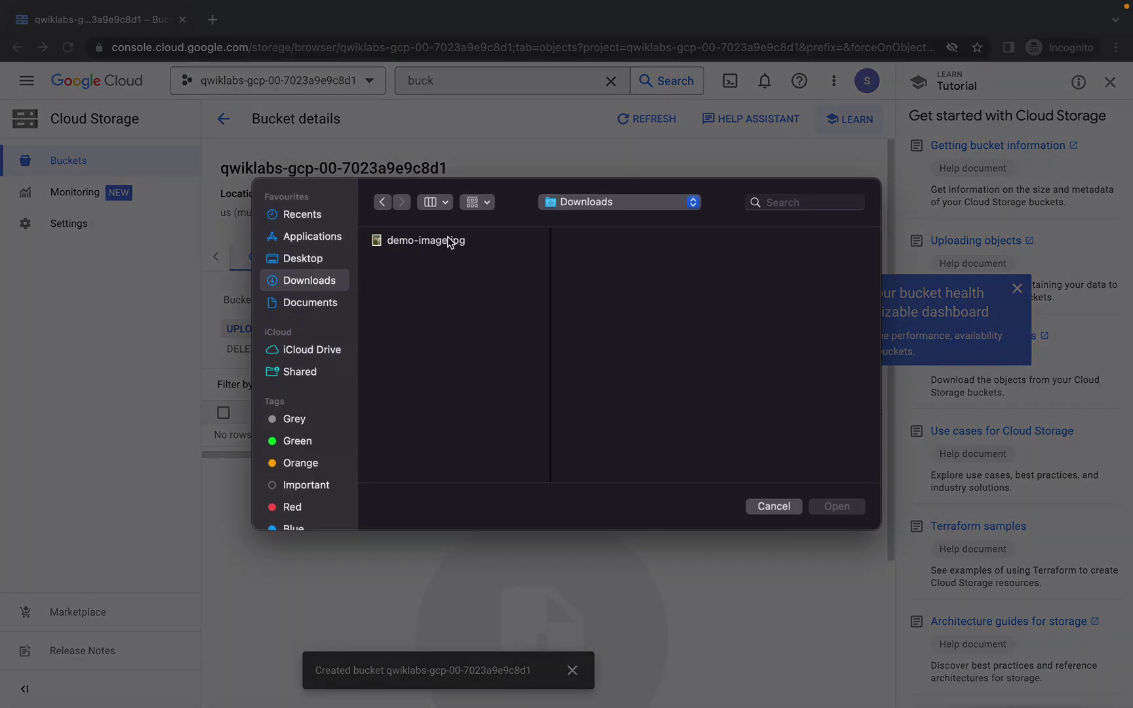
left_click(449, 242)
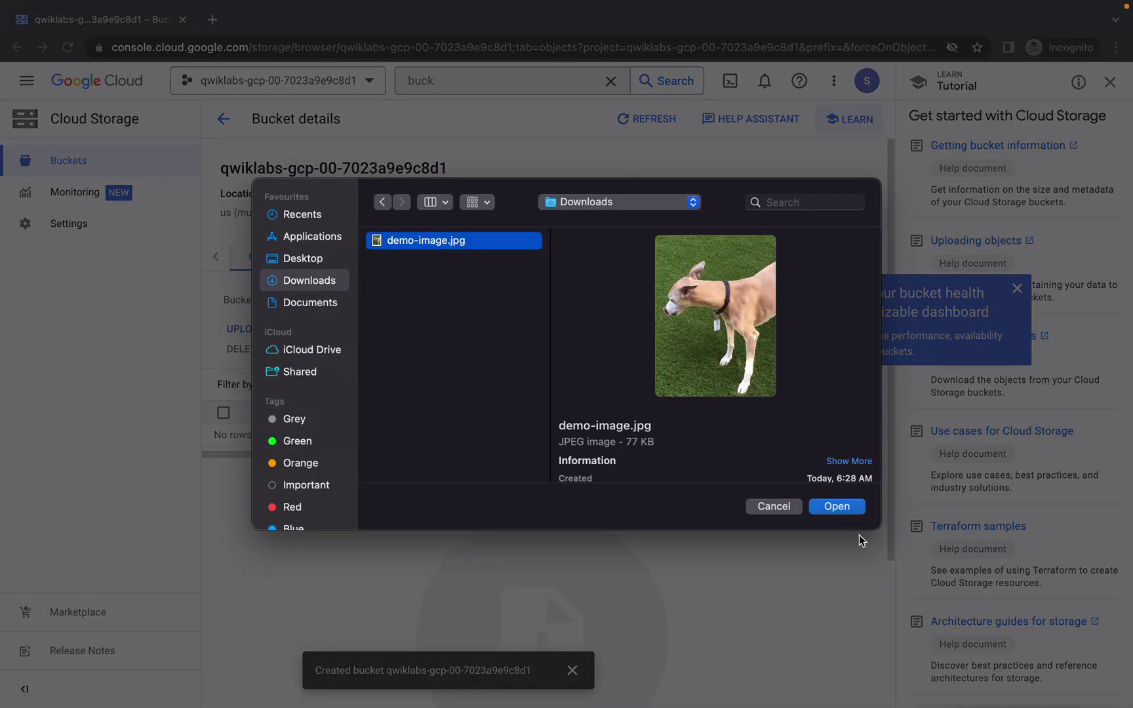
left_click(837, 507)
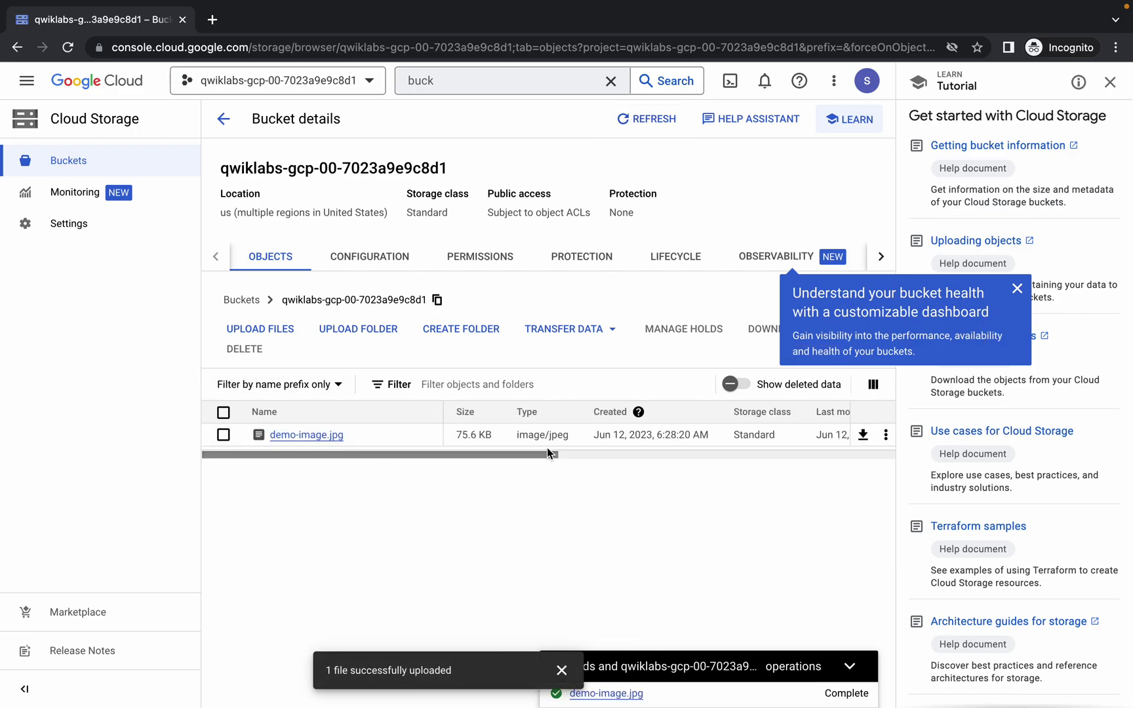
Add a Public allUsers Reader entry to demo-image.jpg's permissions and save it.
left_click(886, 435)
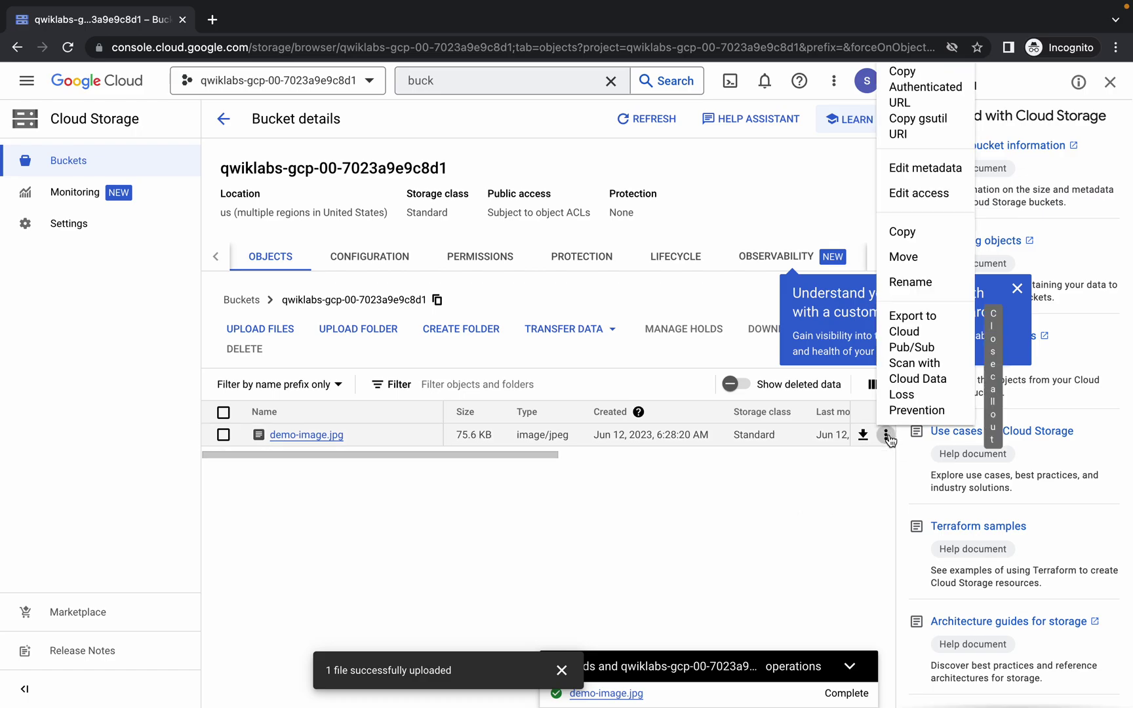
left_click(918, 192)
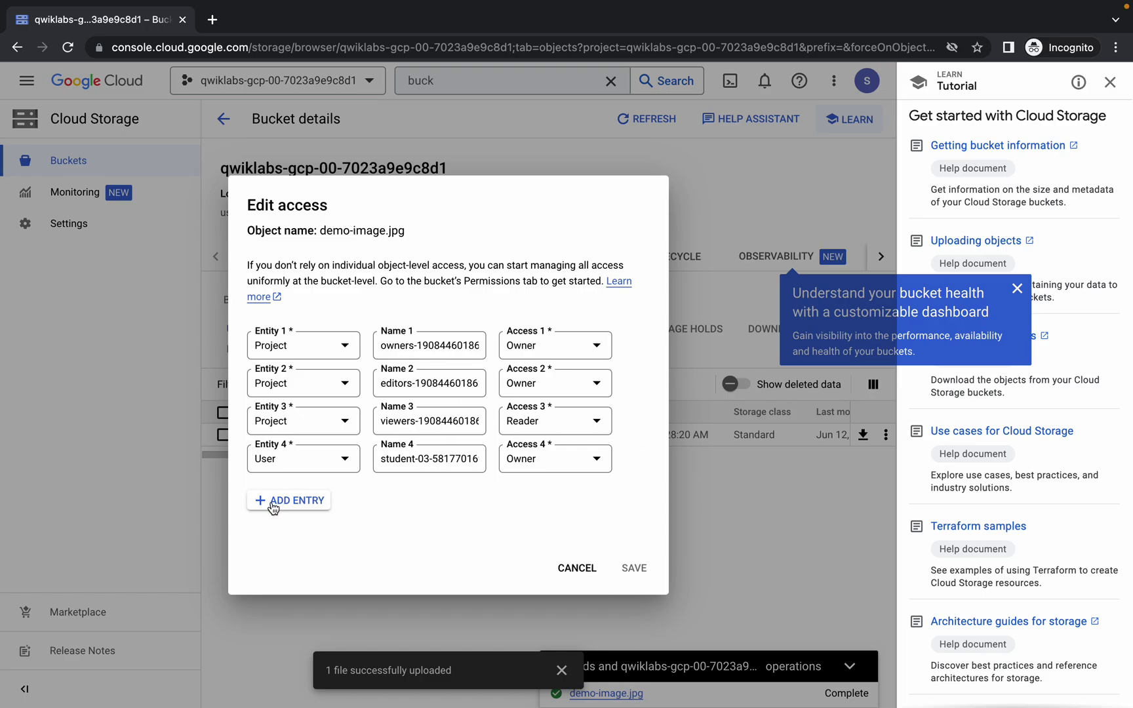
left_click(272, 507)
left_click(294, 479)
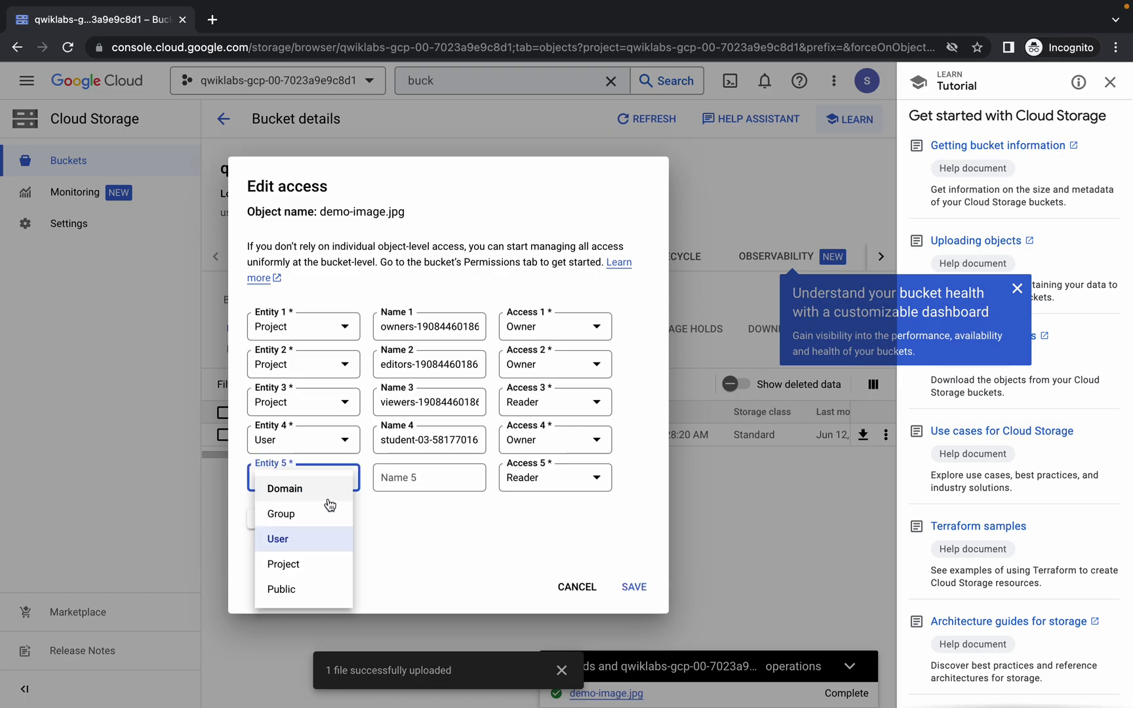
left_click(274, 594)
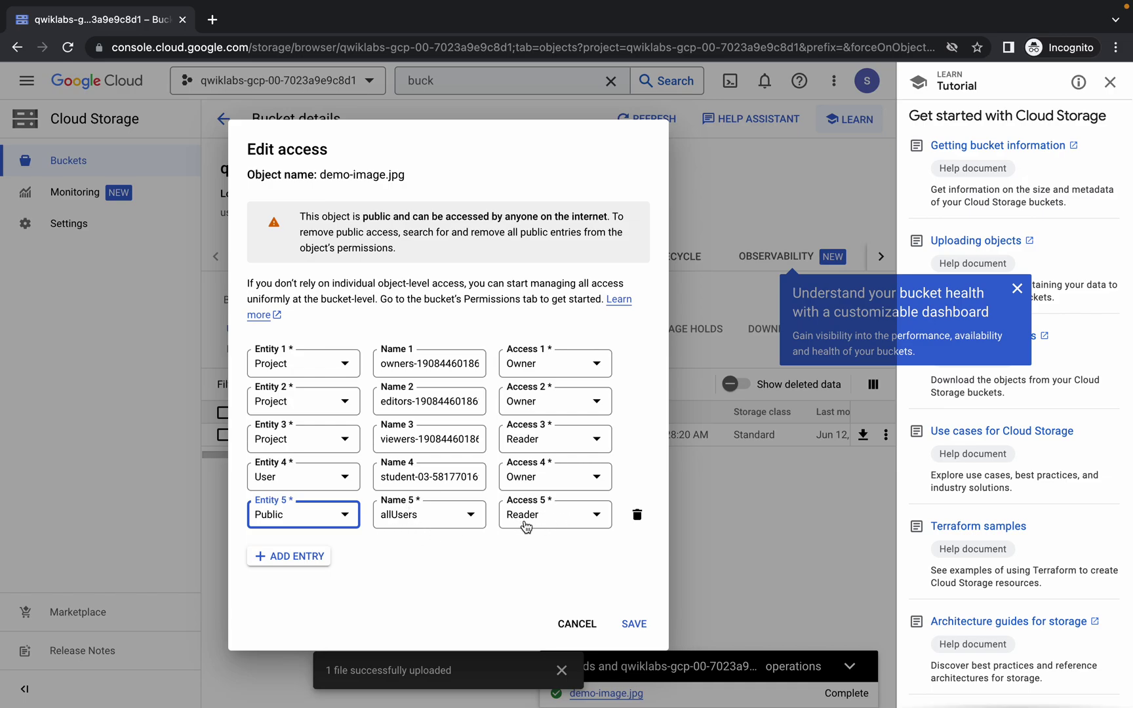
left_click(633, 627)
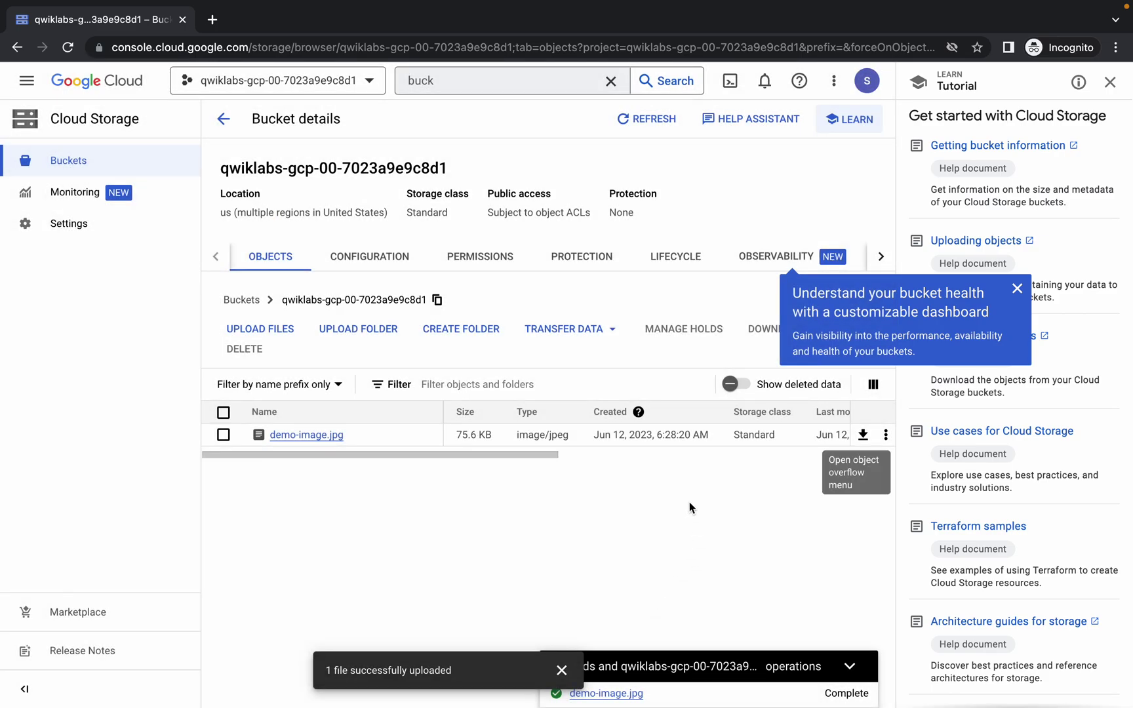
scroll(714, 449, "right", 2)
scroll(714, 449, "right", 2)
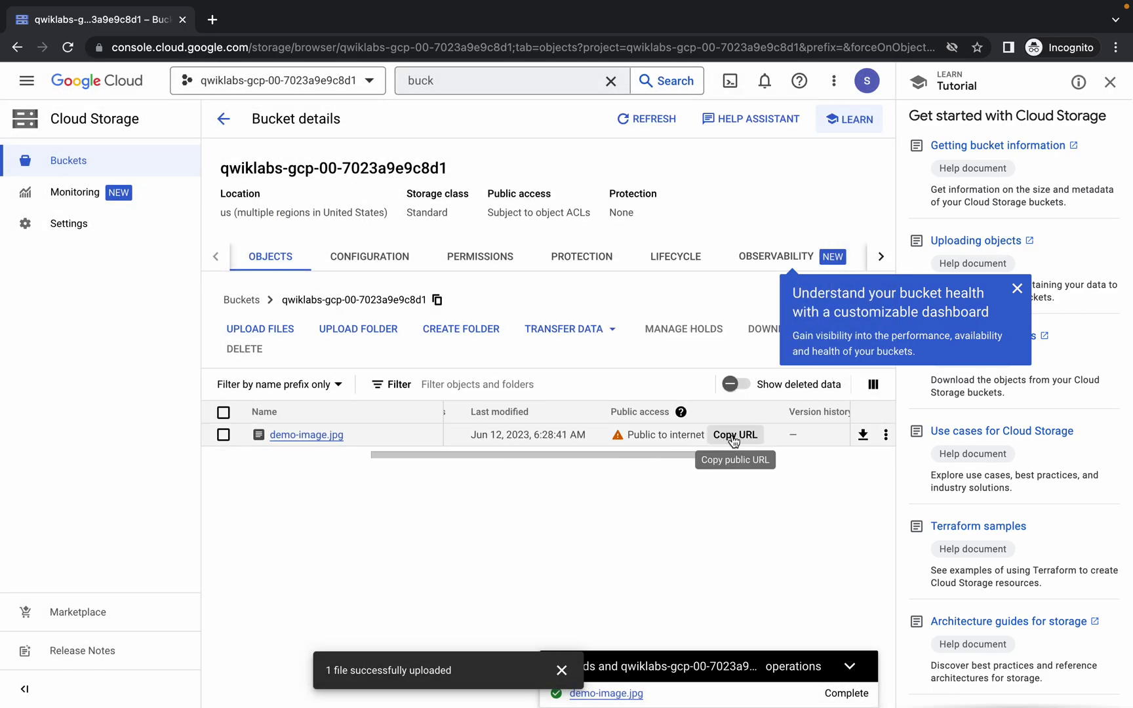
Run the image-upload and public-access progress checks, then jump to the Congratulations! section.
key("ctrl+Left")
scroll(526, 399, "down", 3)
scroll(530, 399, "down", 3)
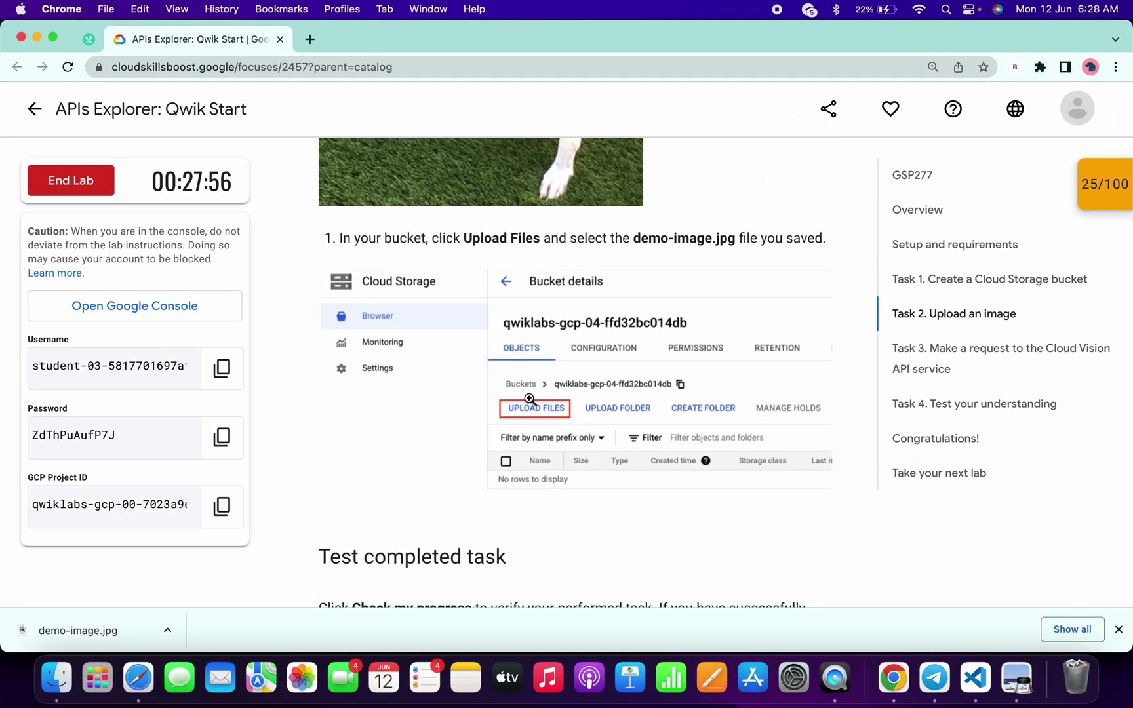
scroll(530, 400, "down", 5)
scroll(506, 381, "down", 2)
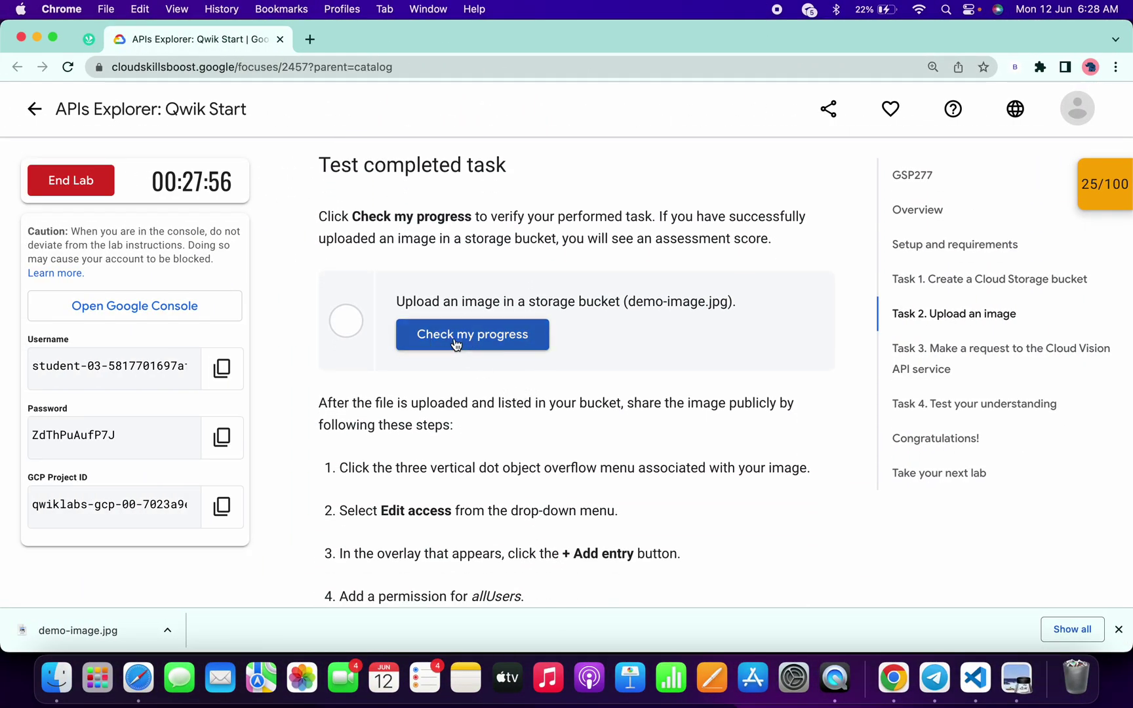
left_click(456, 345)
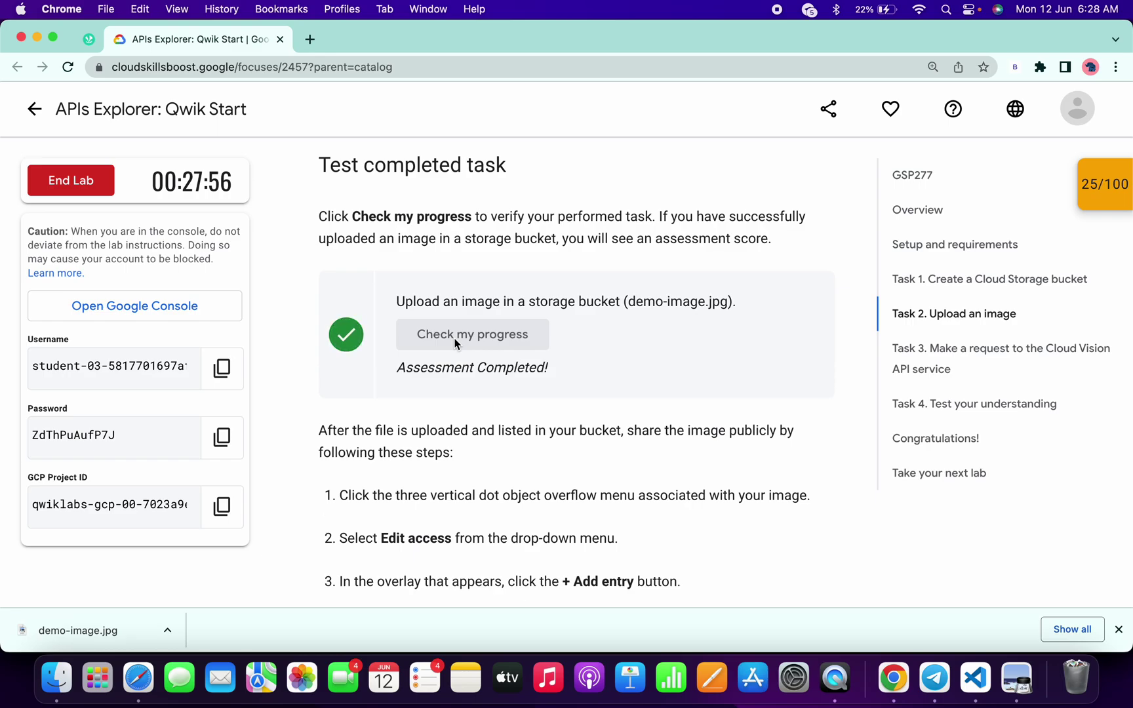
scroll(456, 345, "down", 5)
scroll(456, 344, "down", 2)
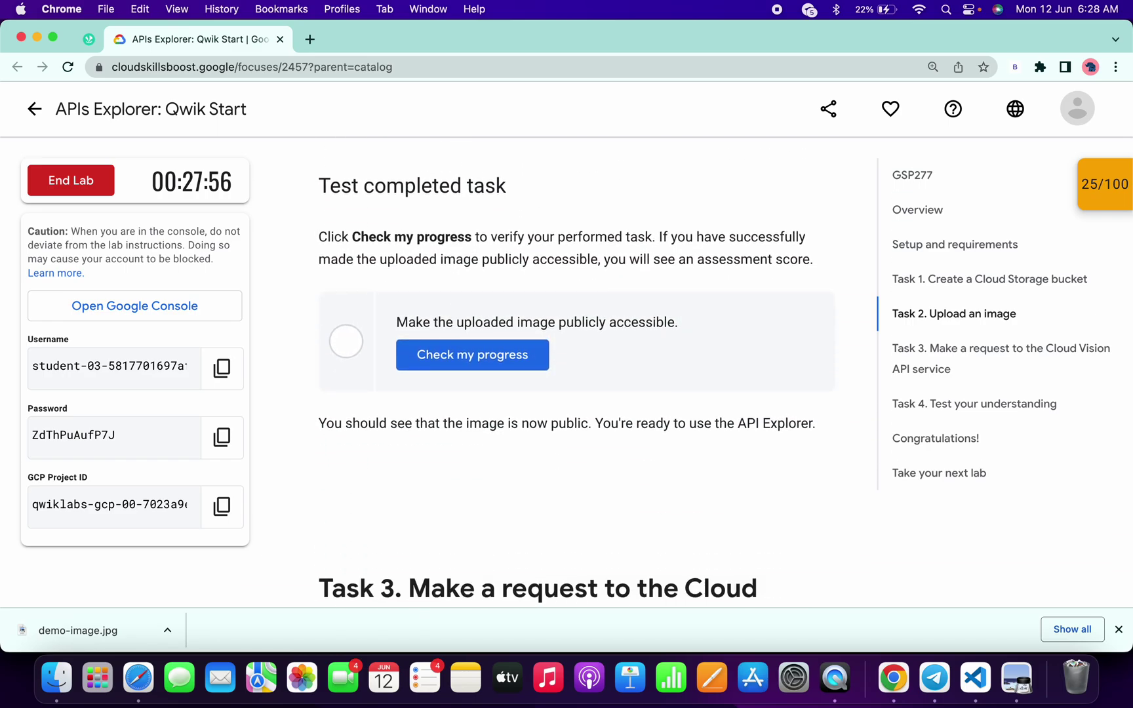
left_click(496, 355)
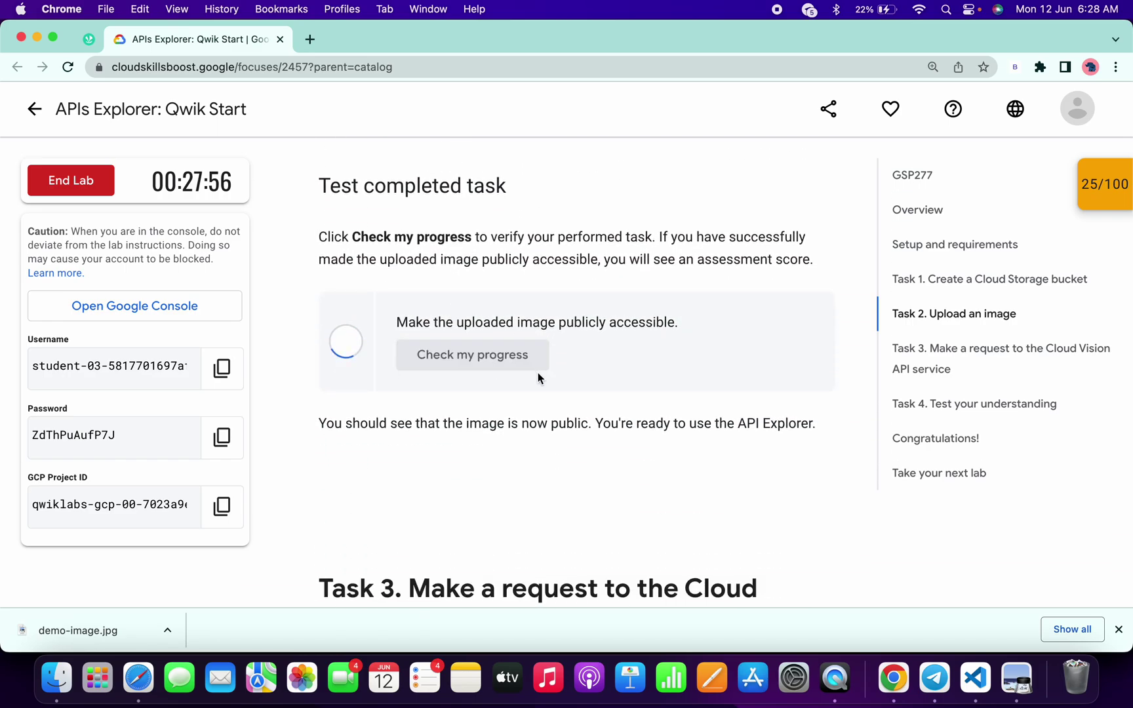
left_click(967, 437)
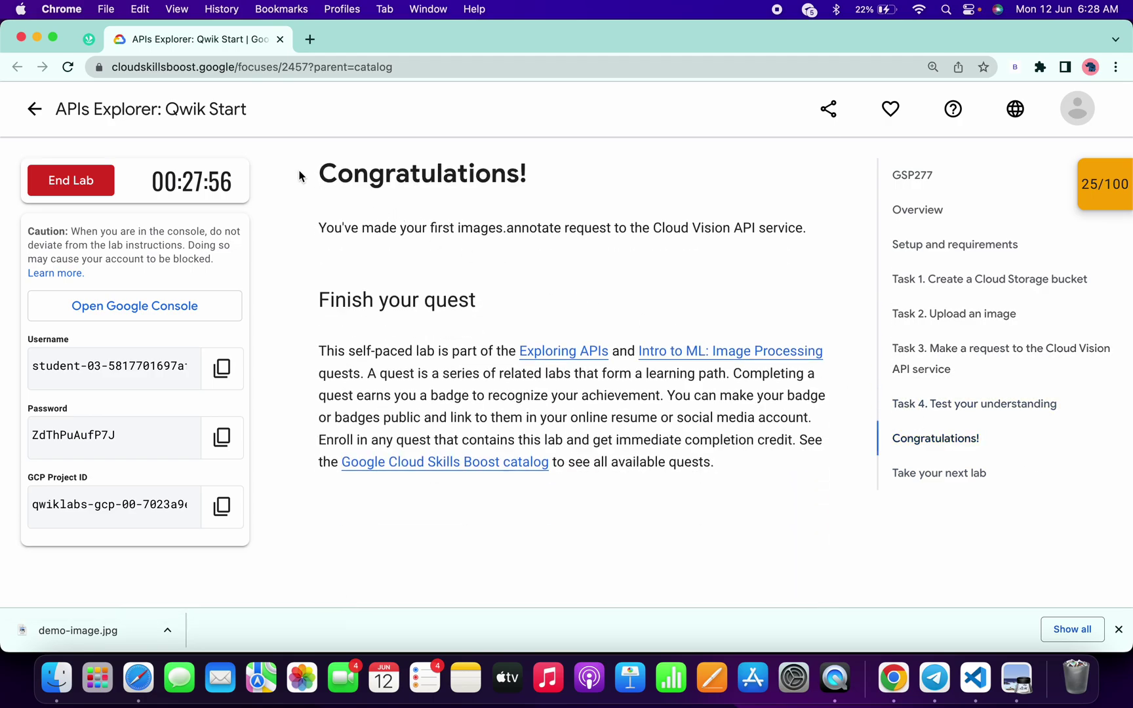
left_click_drag(299, 172, 538, 175)
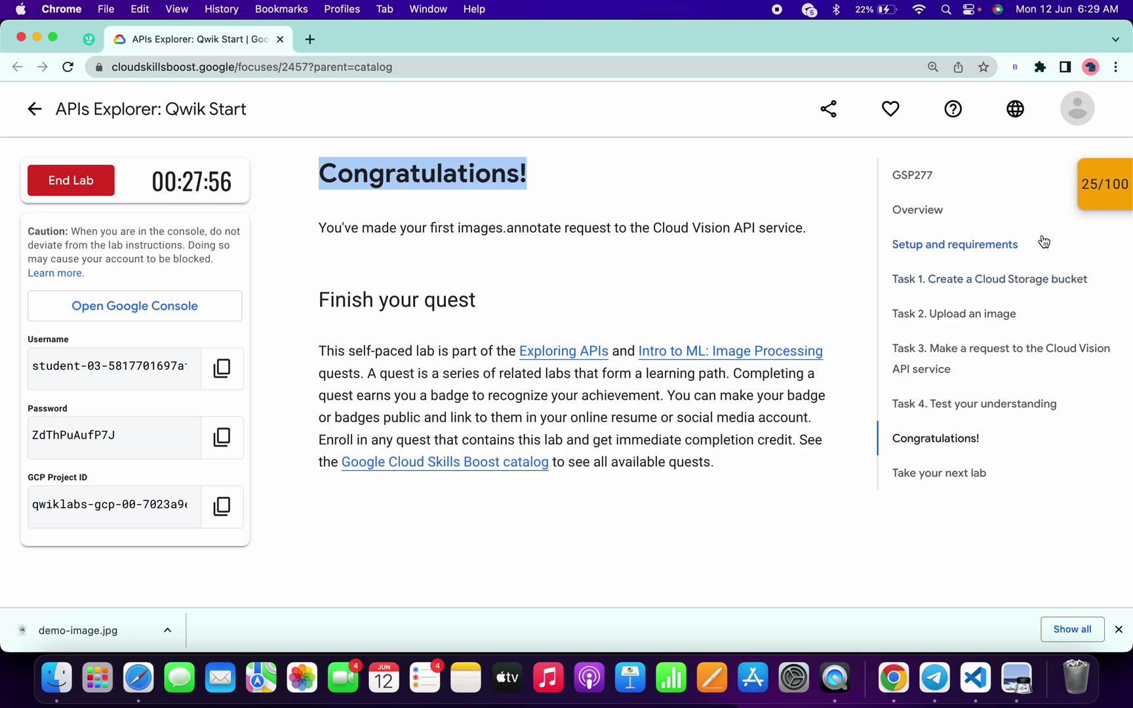